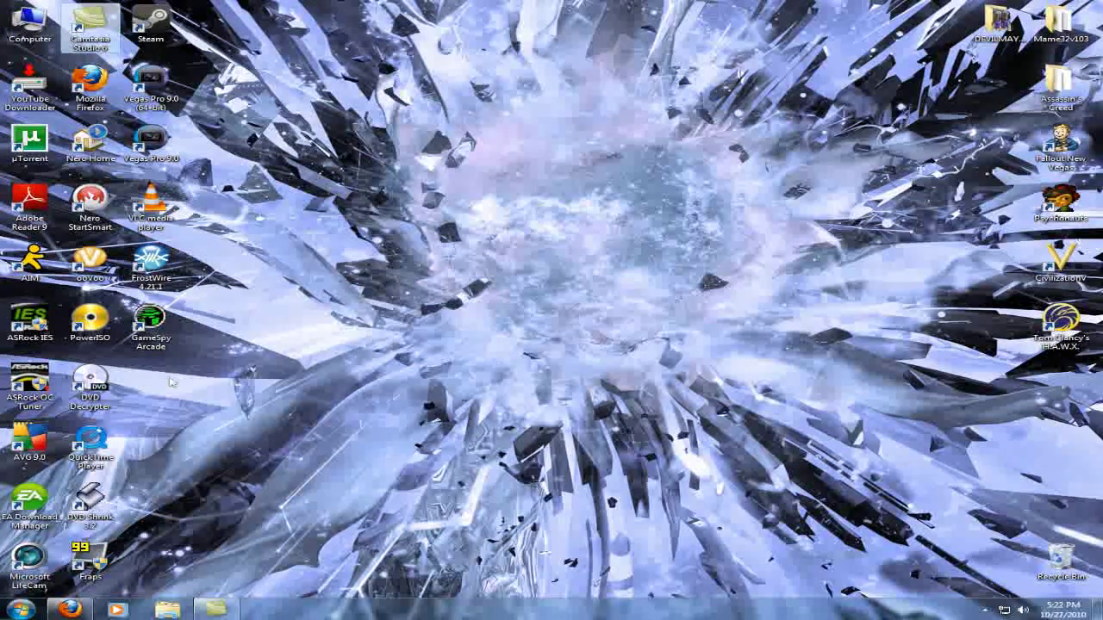
# Bring Firefox back and play and pause the lightsaber video's pre-roll ad twice
pyautogui.click(70, 608)
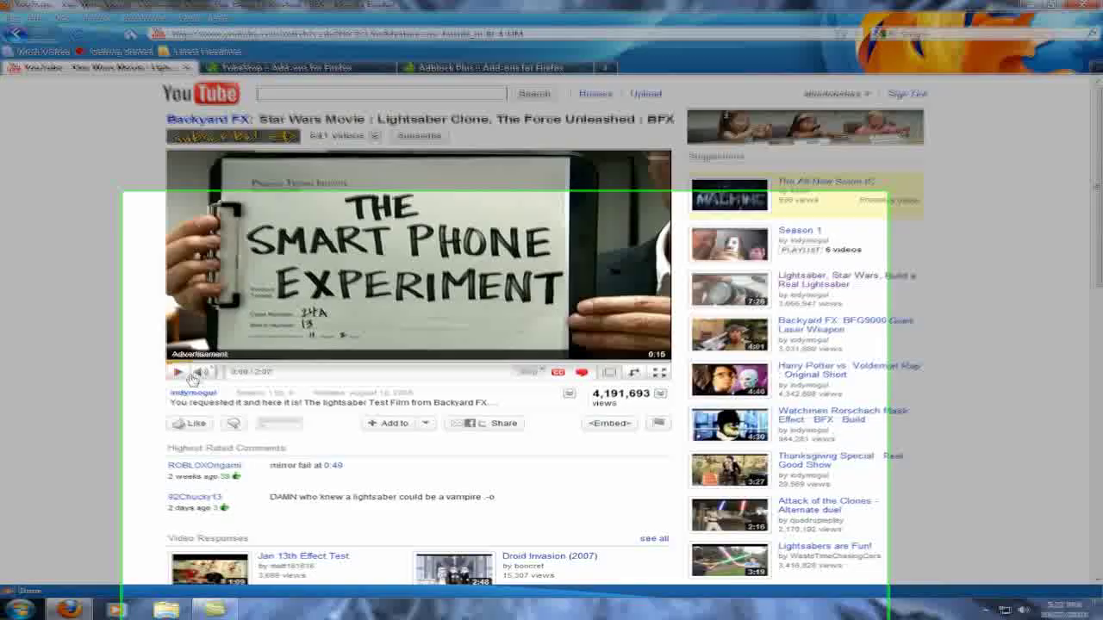
pyautogui.click(177, 373)
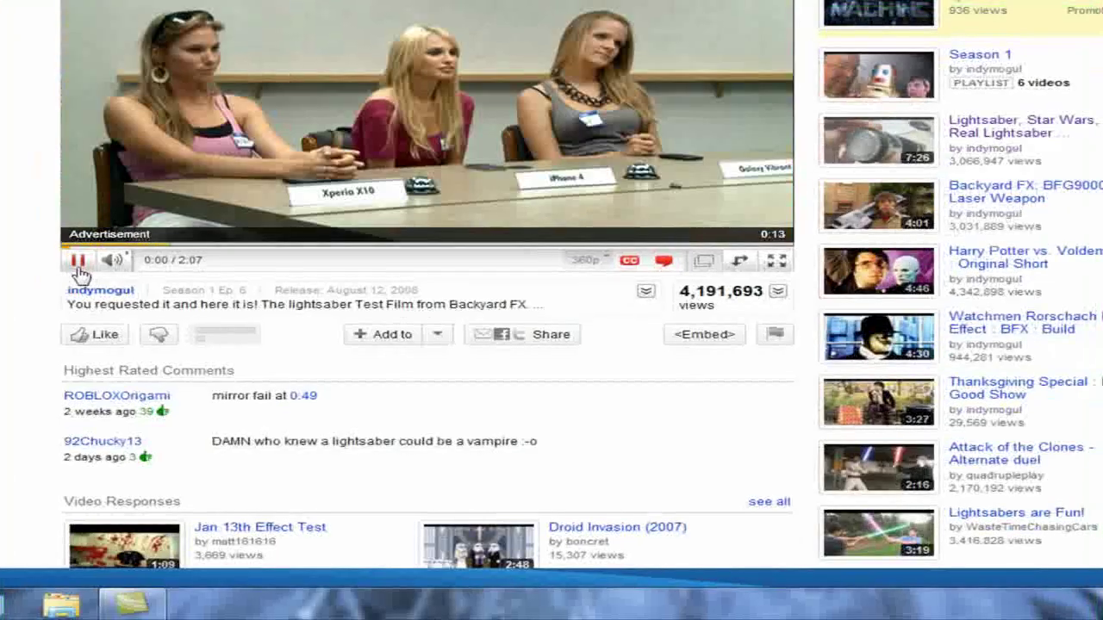
pyautogui.click(78, 269)
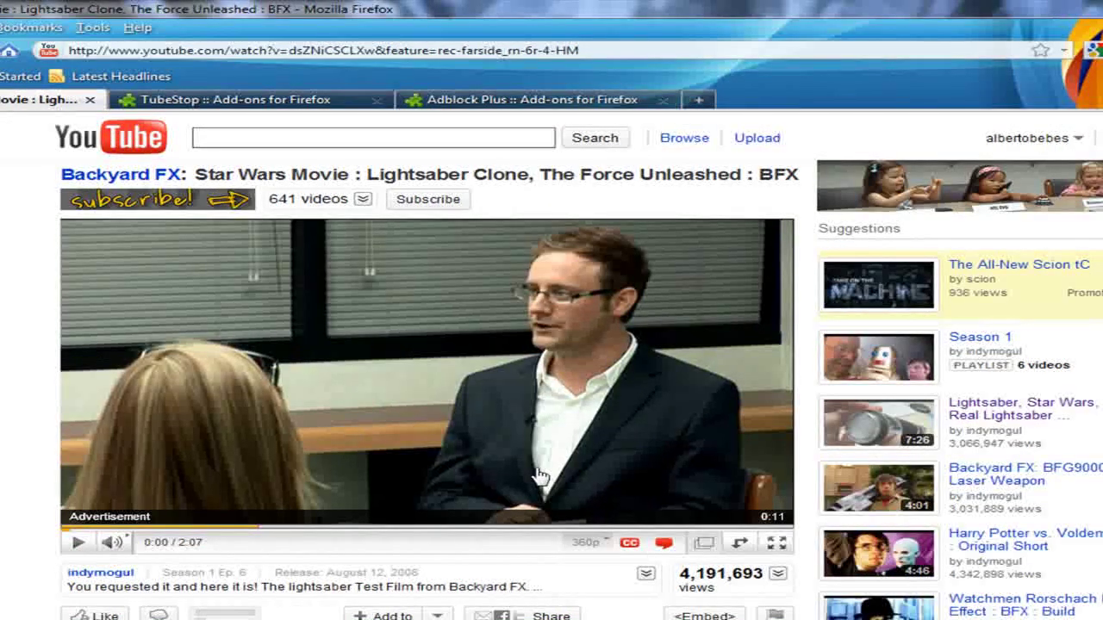
pyautogui.click(78, 542)
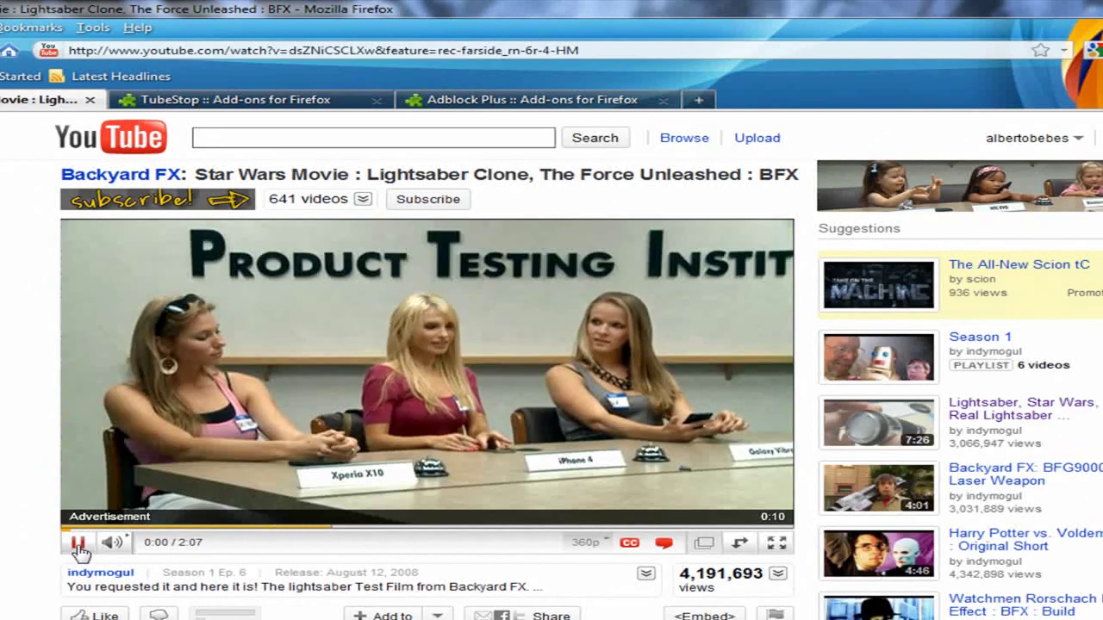
pyautogui.click(77, 547)
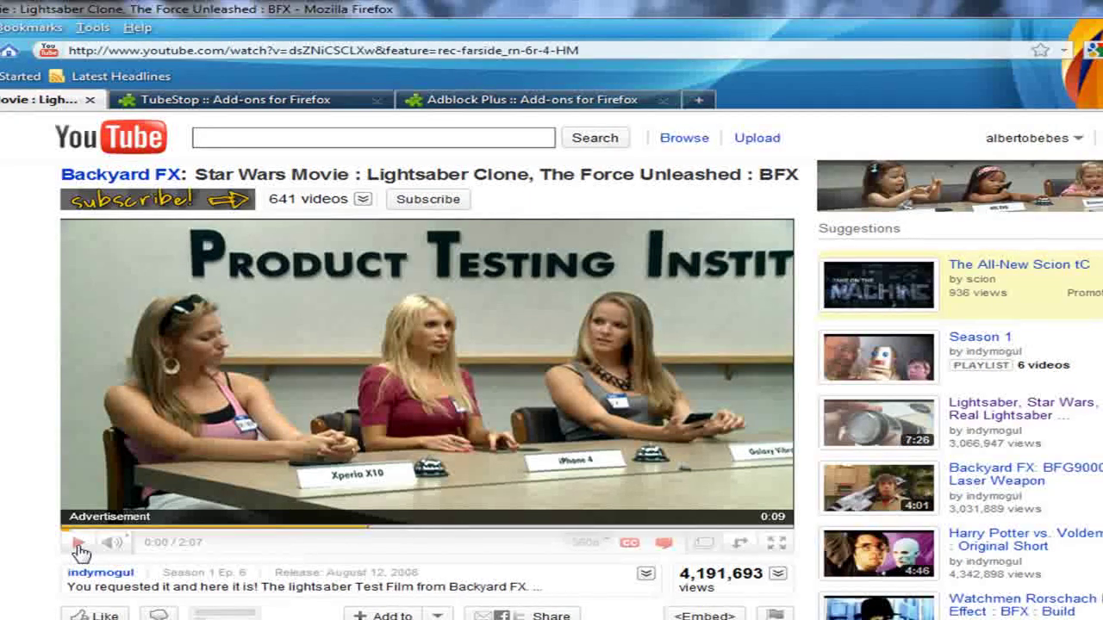
pyautogui.click(287, 101)
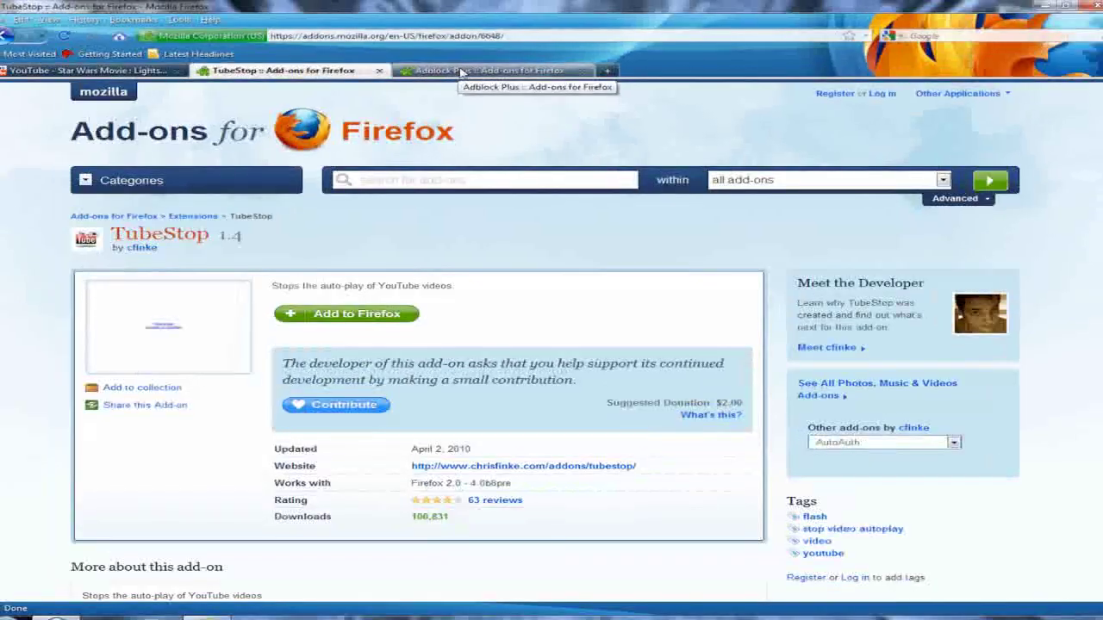
# Look over the Adblock Plus add-on page, then go back to YouTube's home page
pyautogui.click(459, 73)
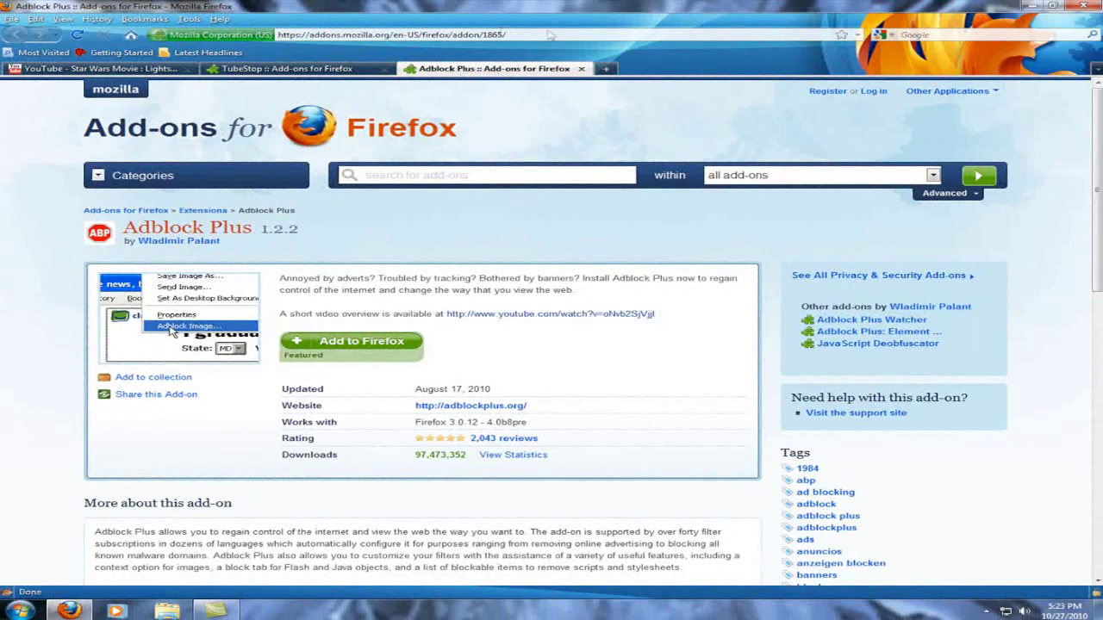
pyautogui.click(104, 68)
pyautogui.click(199, 96)
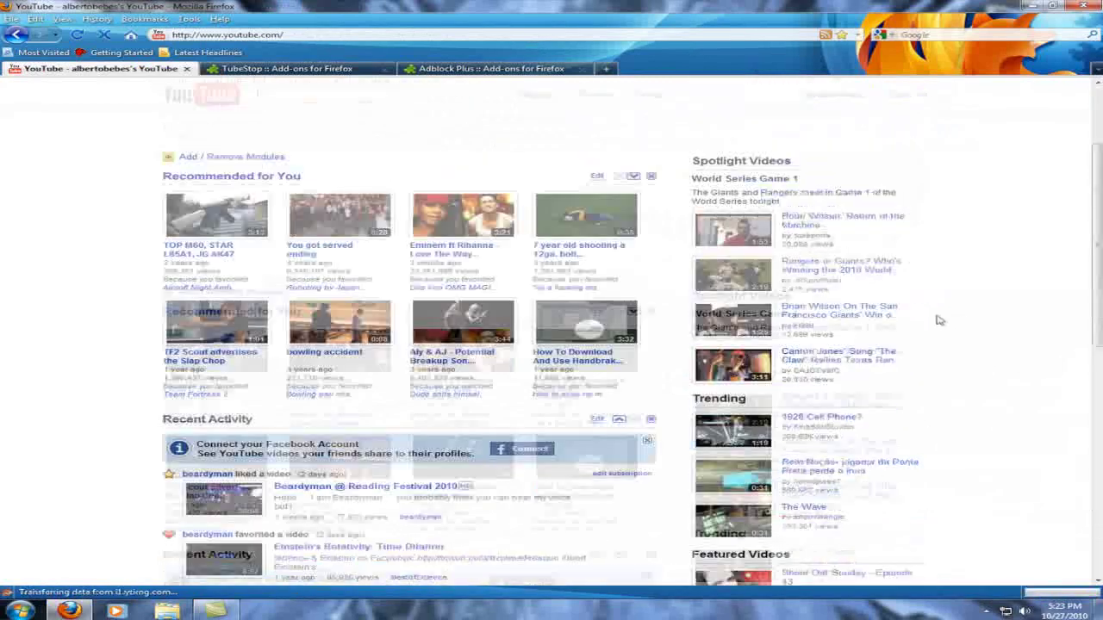
# Dismiss the banner ad on YouTube's home page, then revisit Adblock Plus and TubeStop pages
pyautogui.scroll(-10, 939, 258)
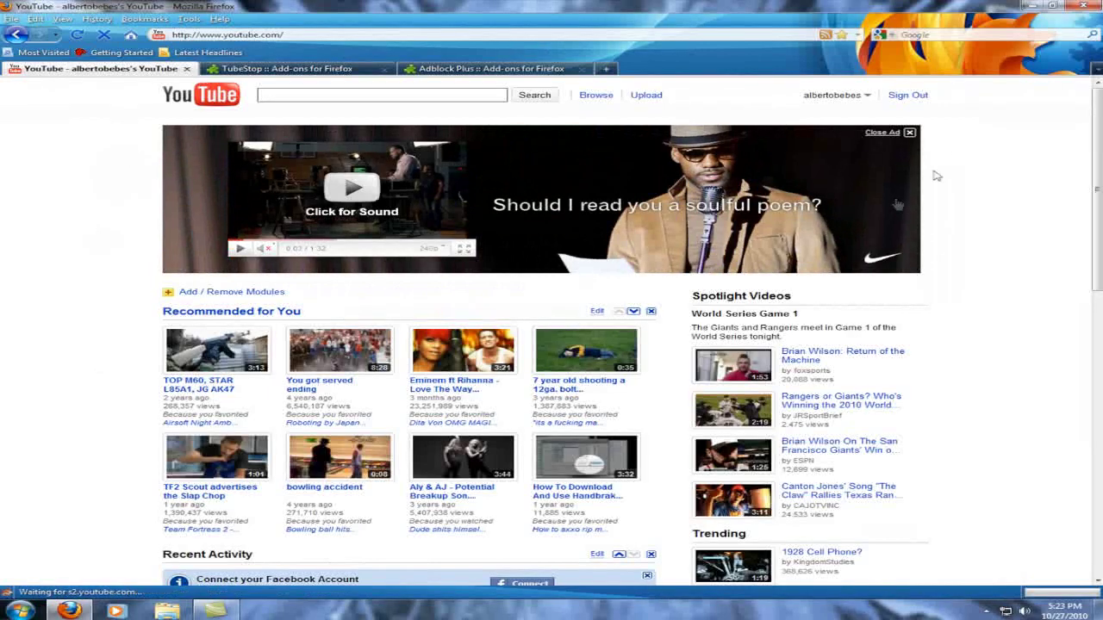
pyautogui.click(909, 132)
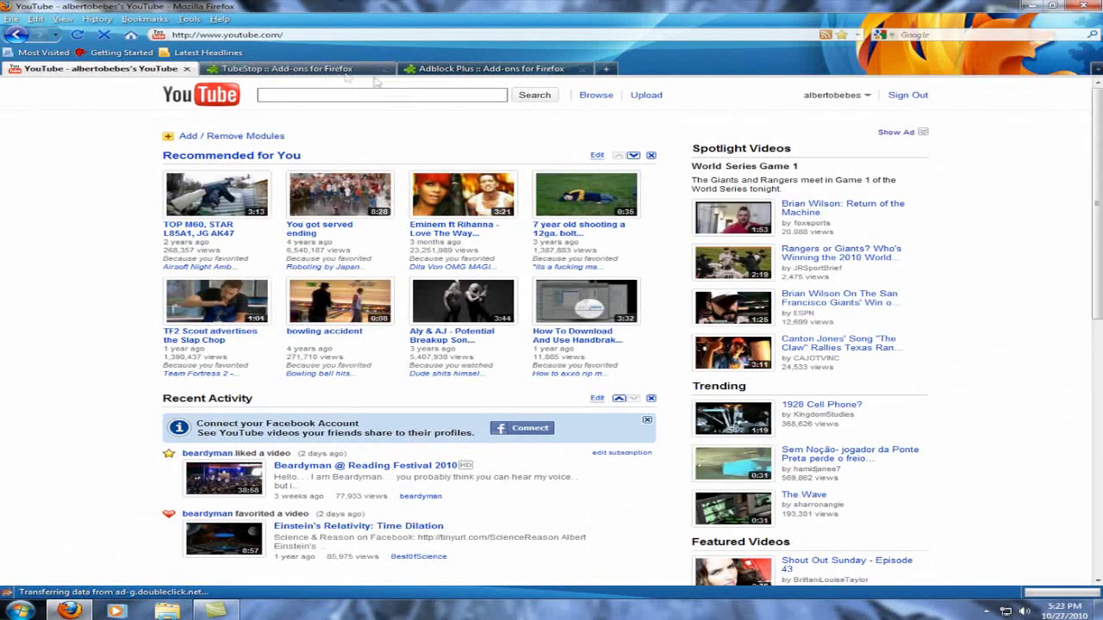
pyautogui.click(455, 76)
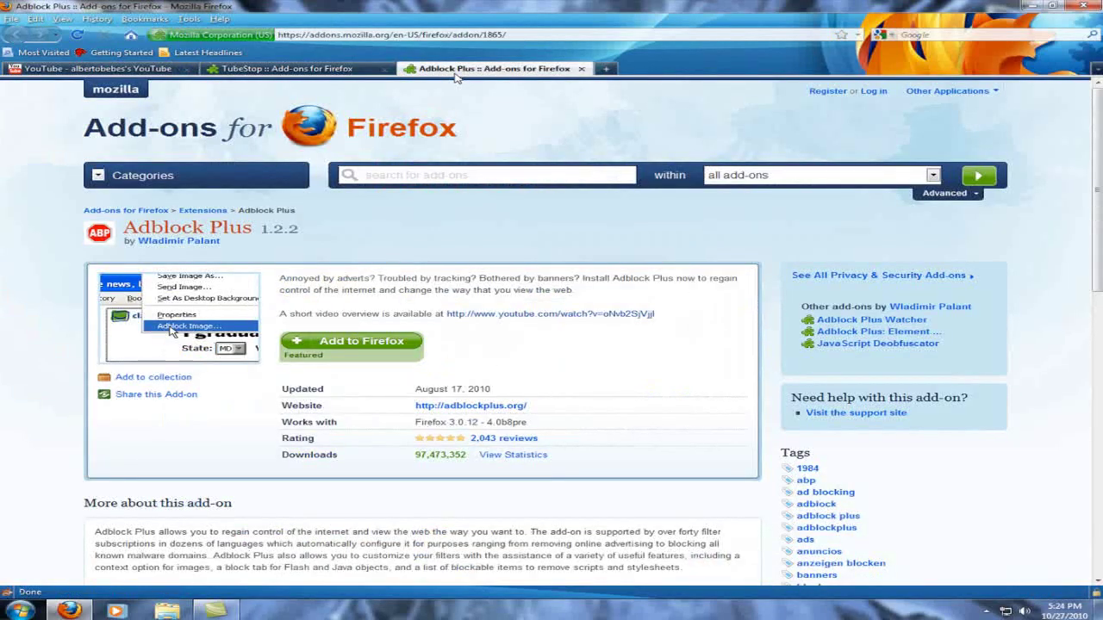
pyautogui.click(285, 69)
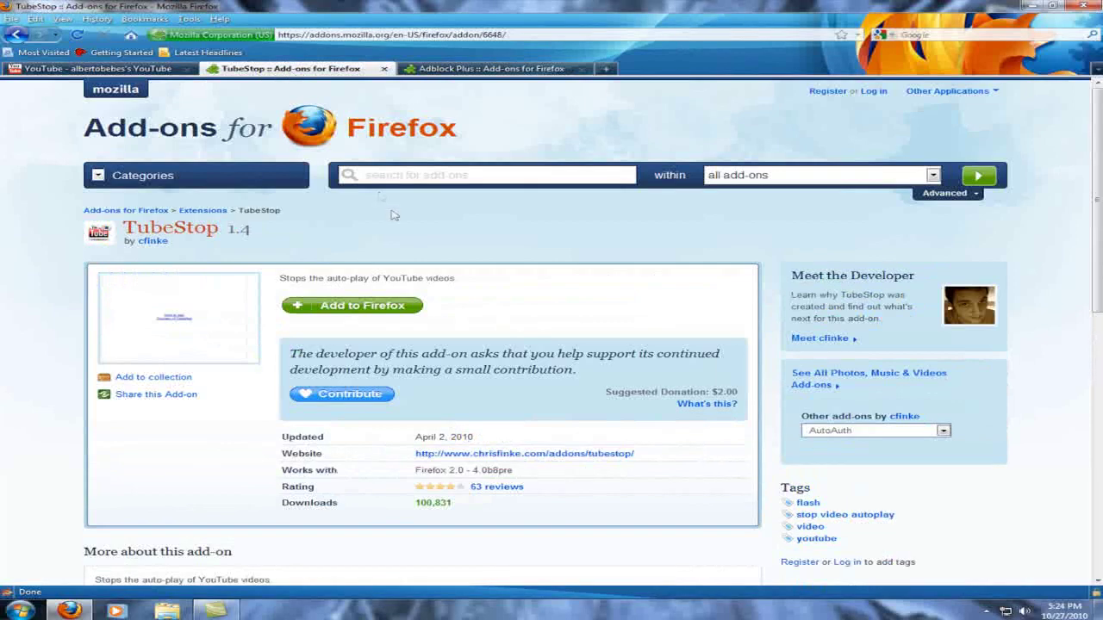
# Install TubeStop through Add to Firefox, Allow and Install, then restart Firefox
pyautogui.click(360, 309)
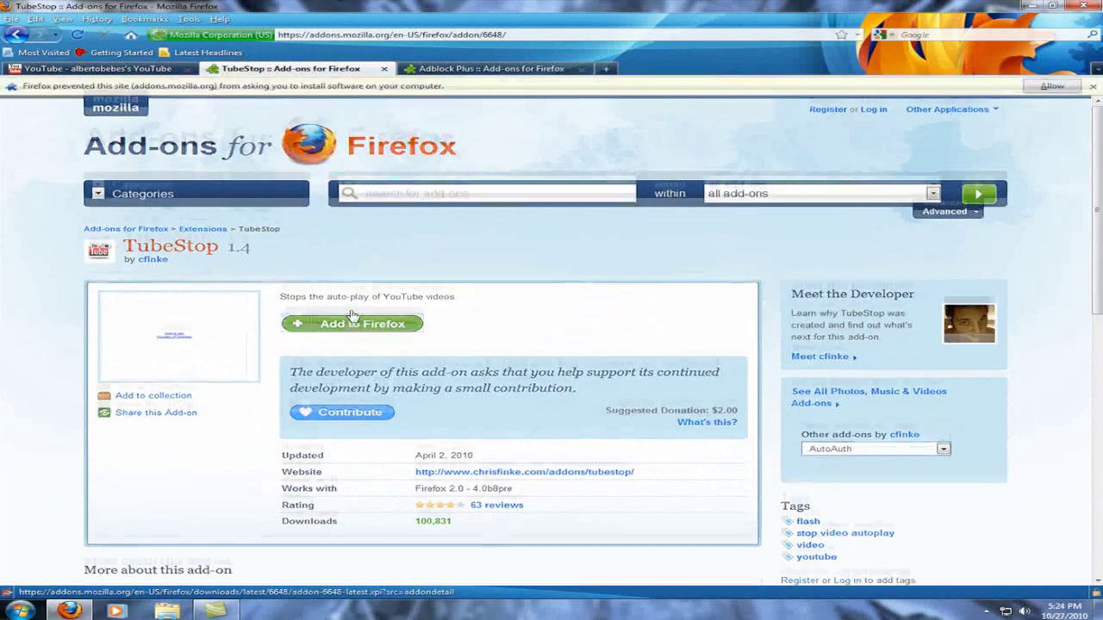
pyautogui.click(1049, 87)
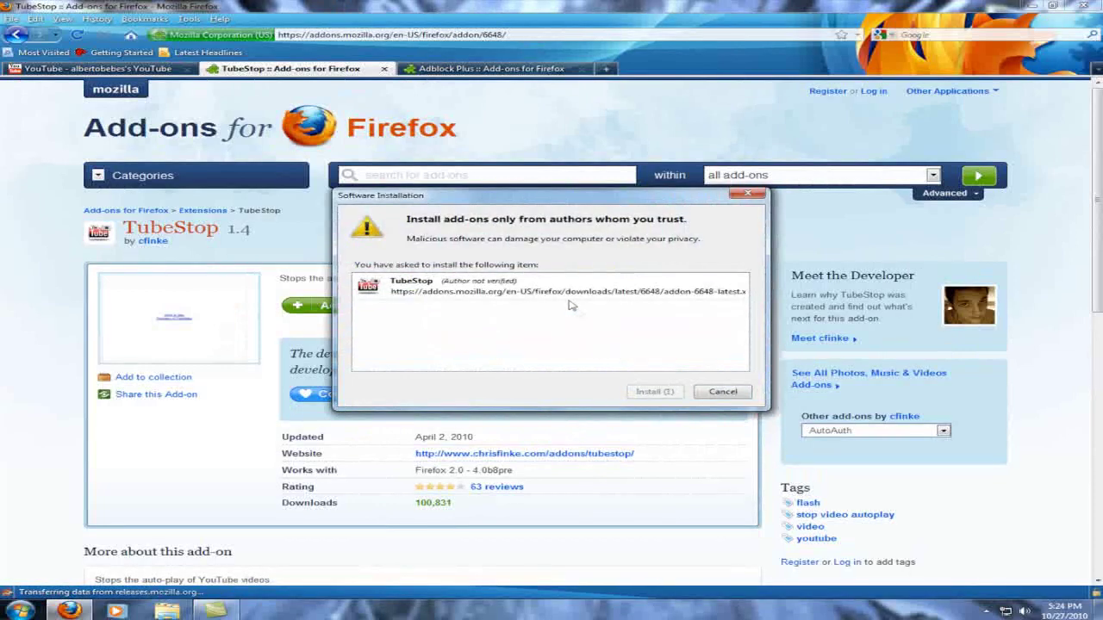
pyautogui.click(652, 390)
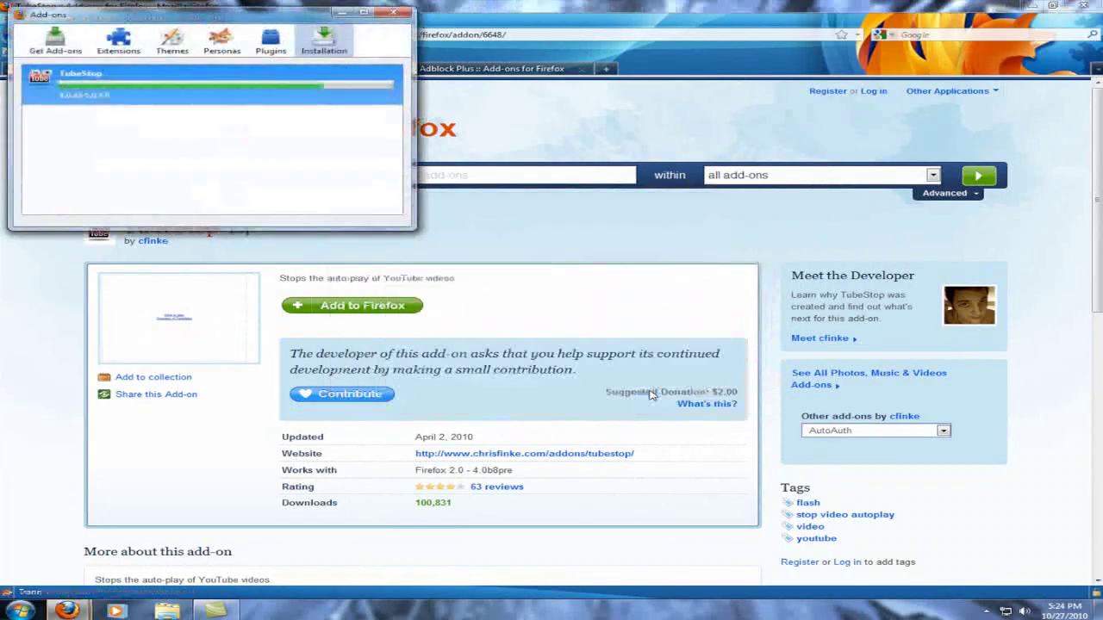
pyautogui.click(352, 67)
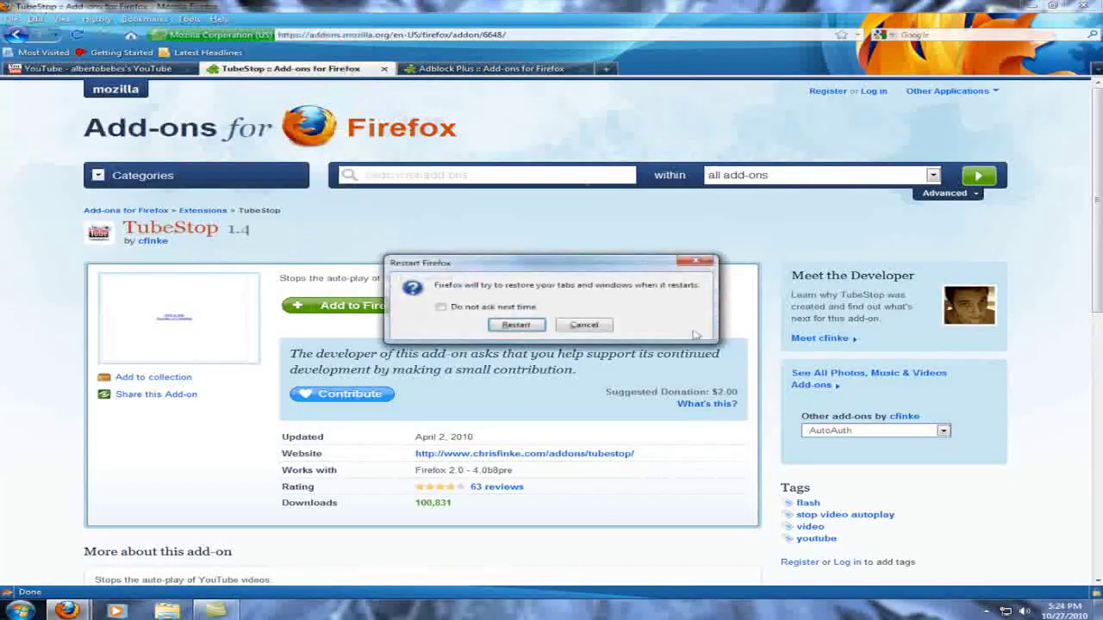
pyautogui.click(517, 325)
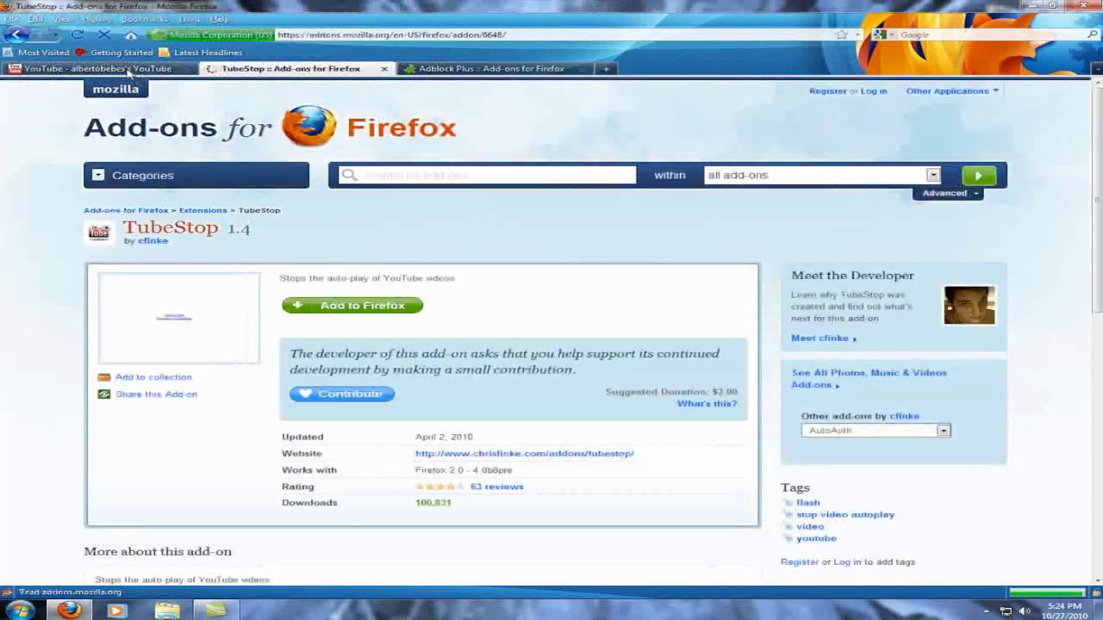
pyautogui.click(104, 68)
# Play the lightsaber video, skip ahead to 0:45 and pause it
pyautogui.click(223, 345)
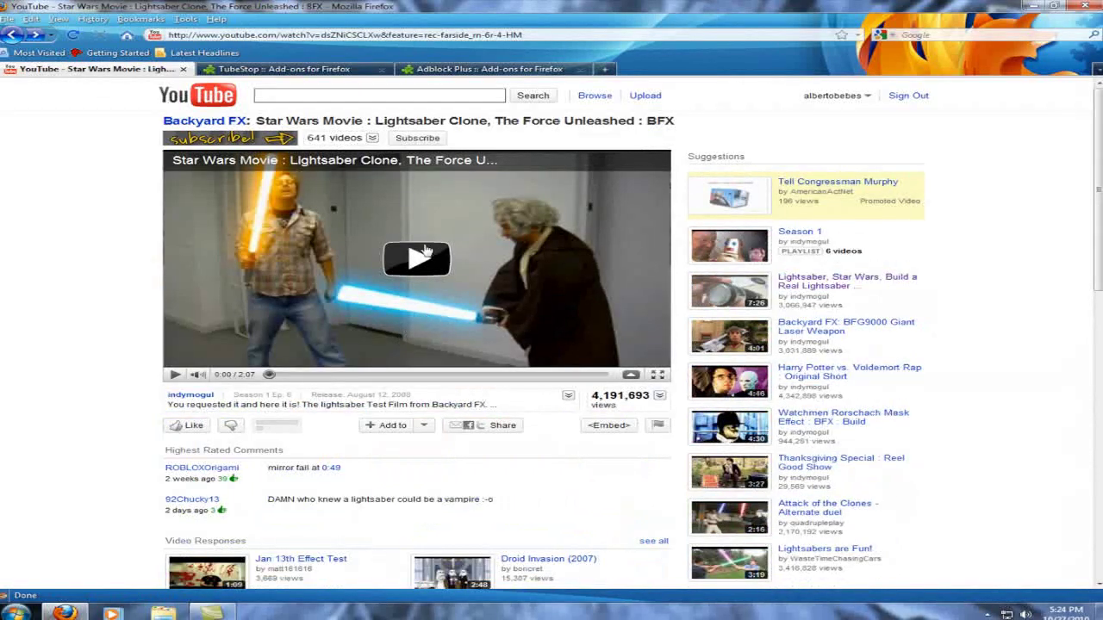
pyautogui.click(404, 266)
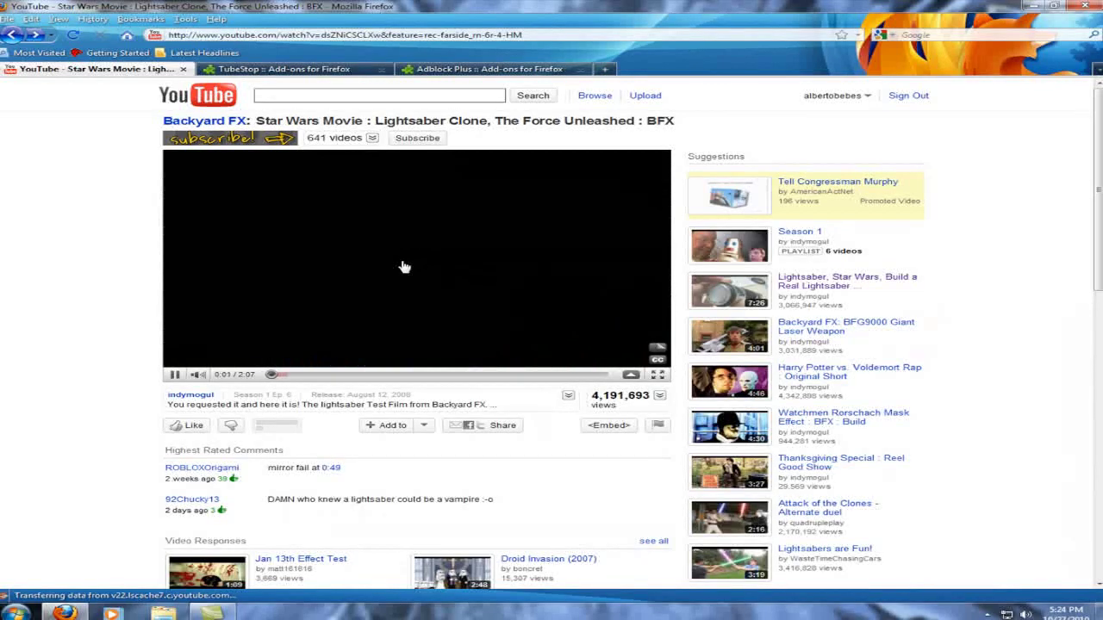
pyautogui.moveTo(306, 375); pyautogui.dragTo(386, 377)
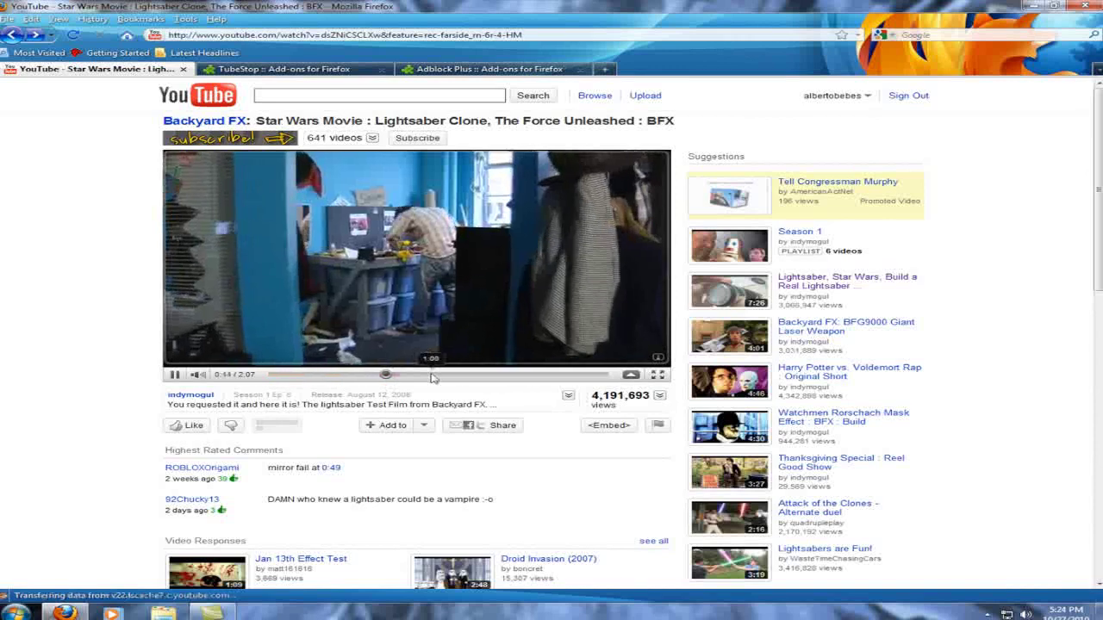
pyautogui.click(175, 375)
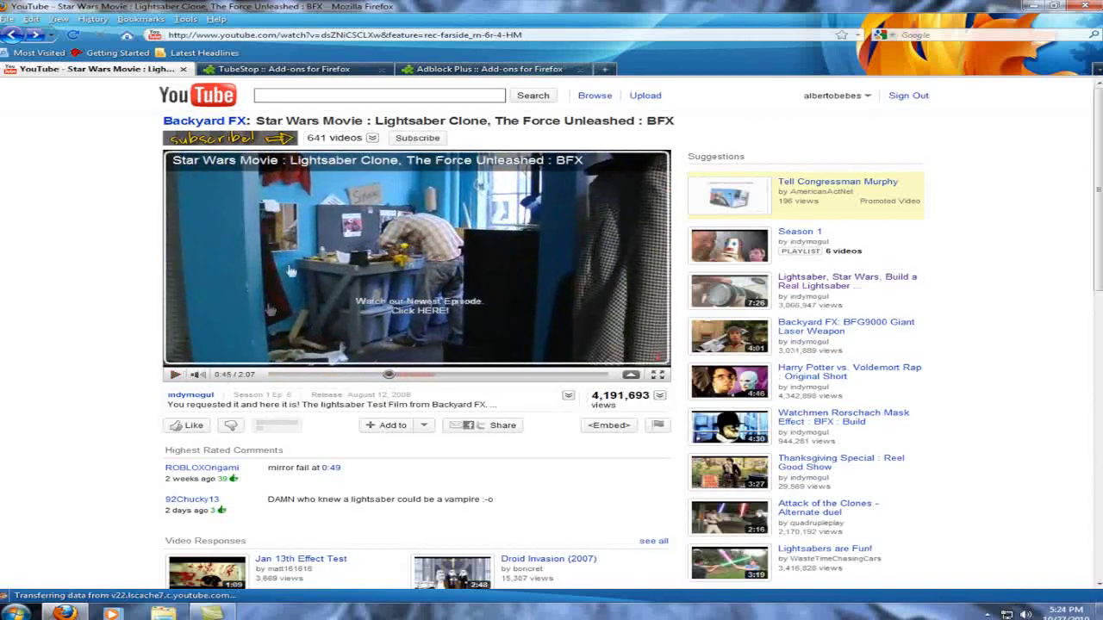
pyautogui.click(450, 70)
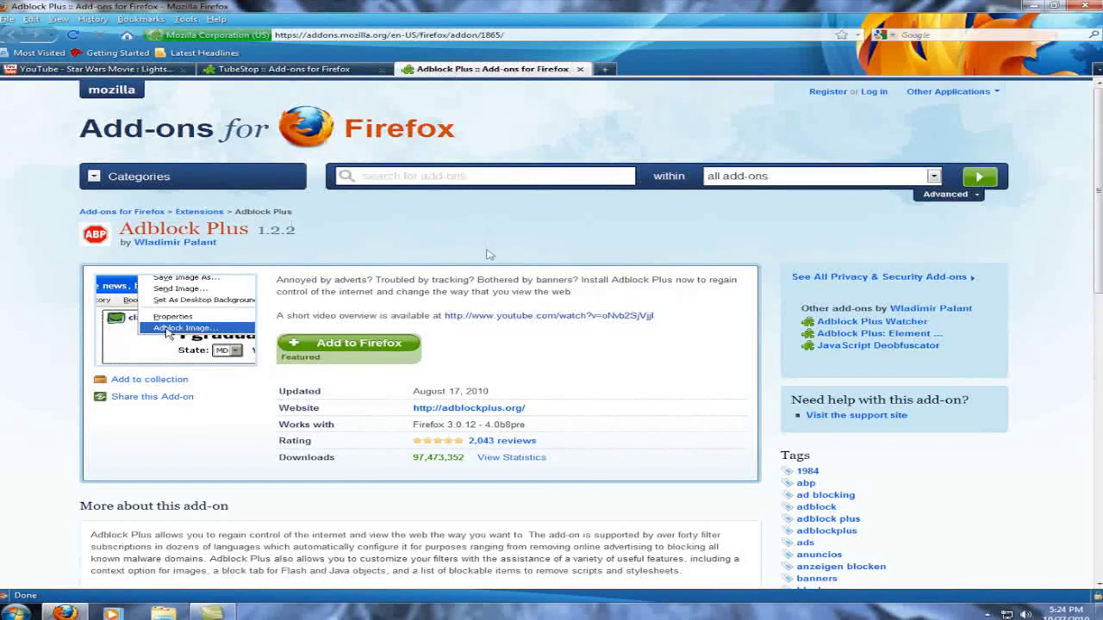
# Install Adblock Plus through Add to Firefox, Allow and Install, then restart Firefox
pyautogui.click(360, 345)
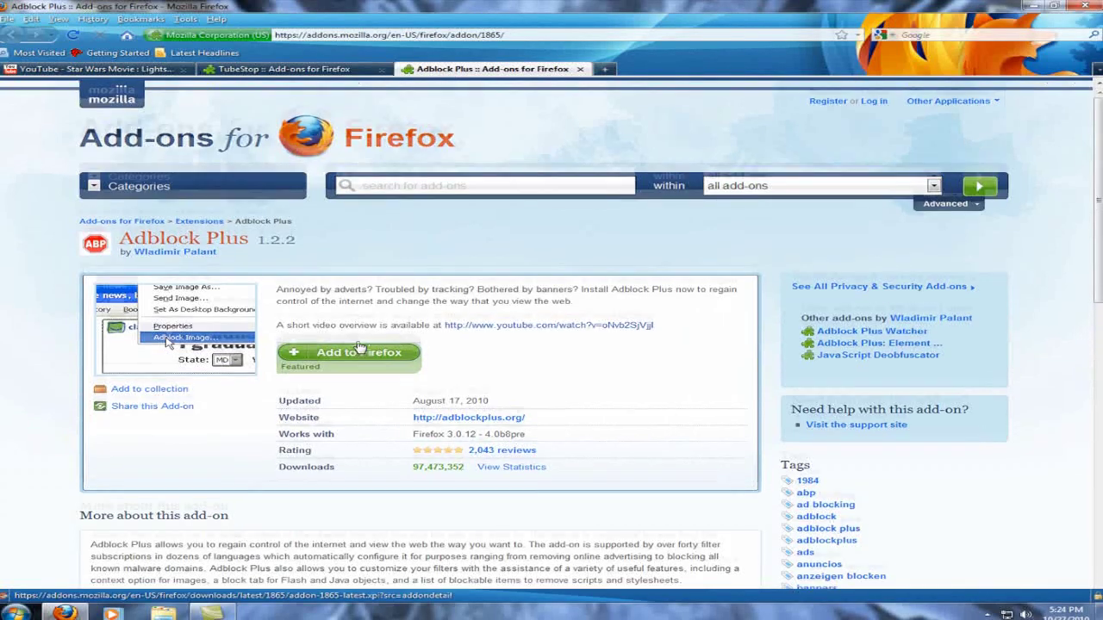
pyautogui.click(1051, 85)
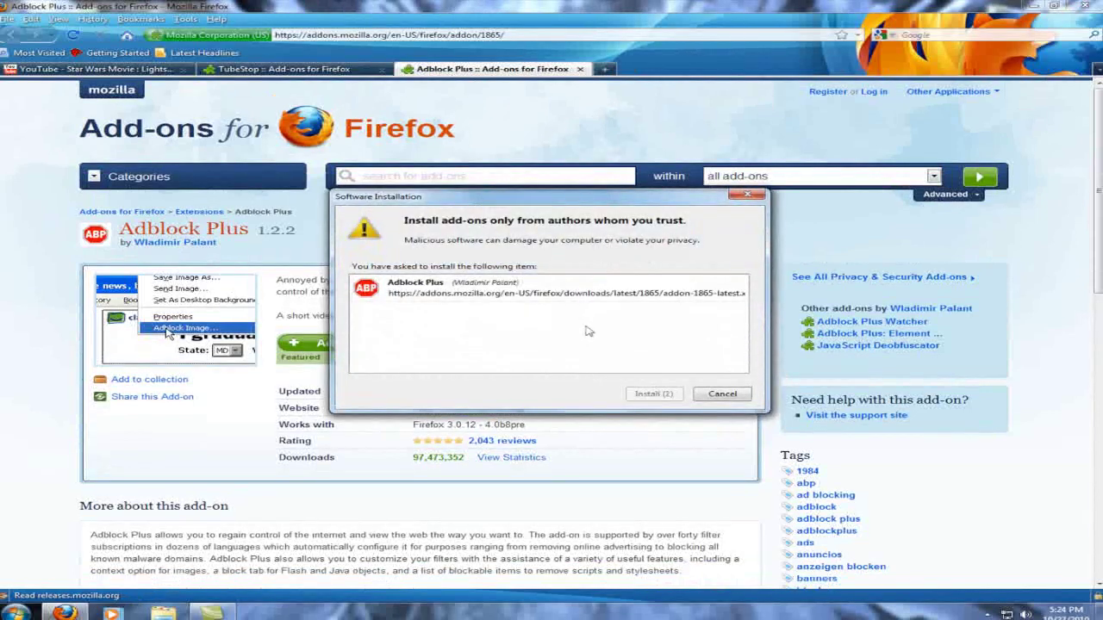
pyautogui.click(653, 393)
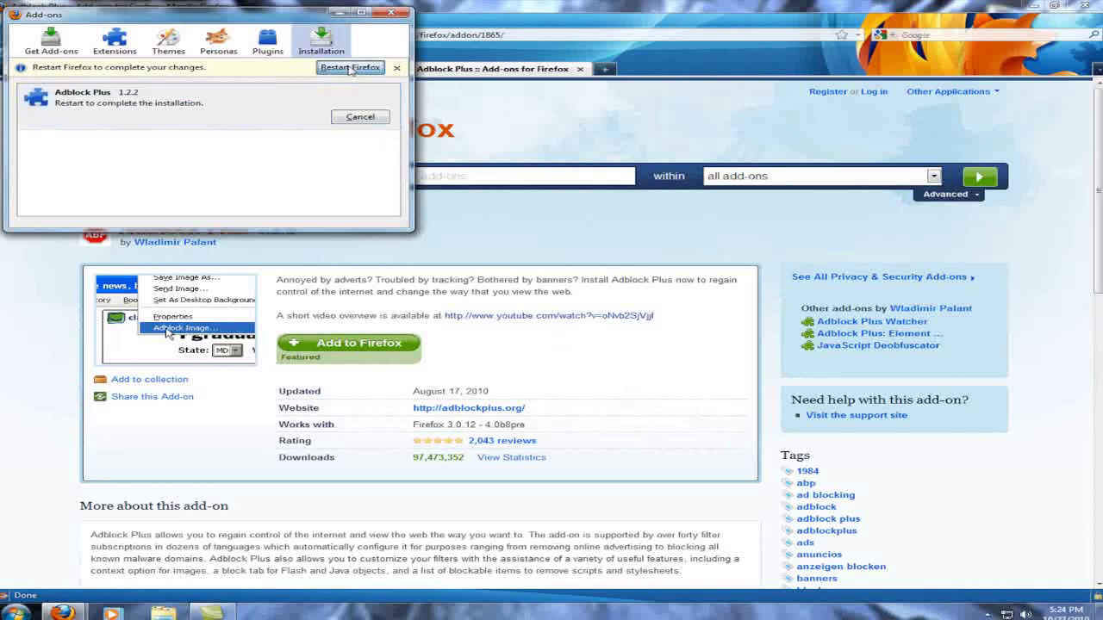
pyautogui.click(351, 71)
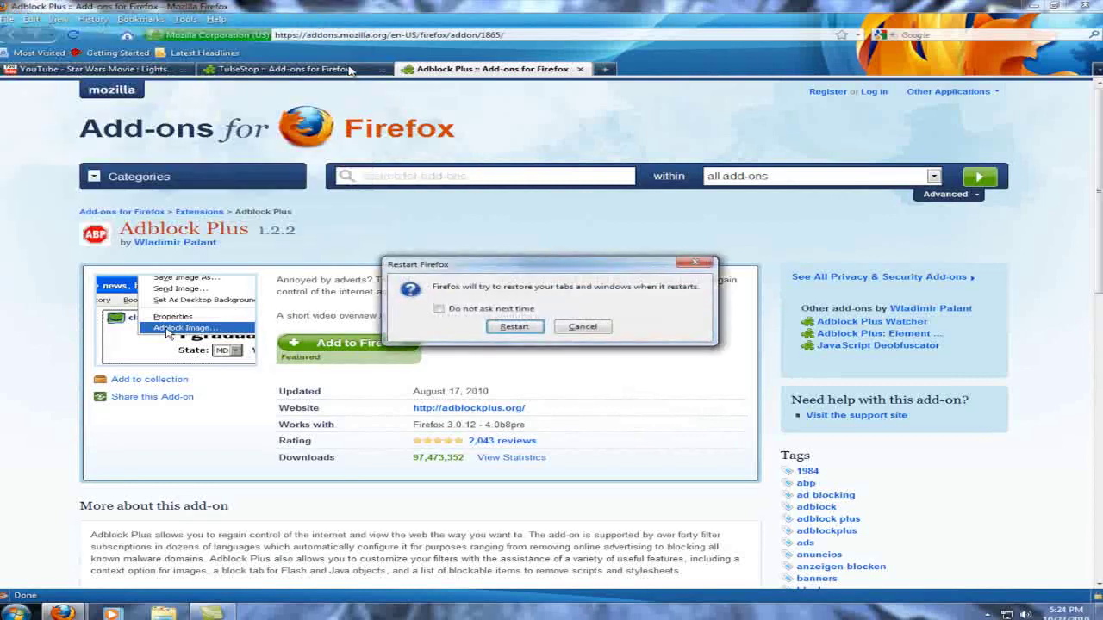
pyautogui.click(514, 327)
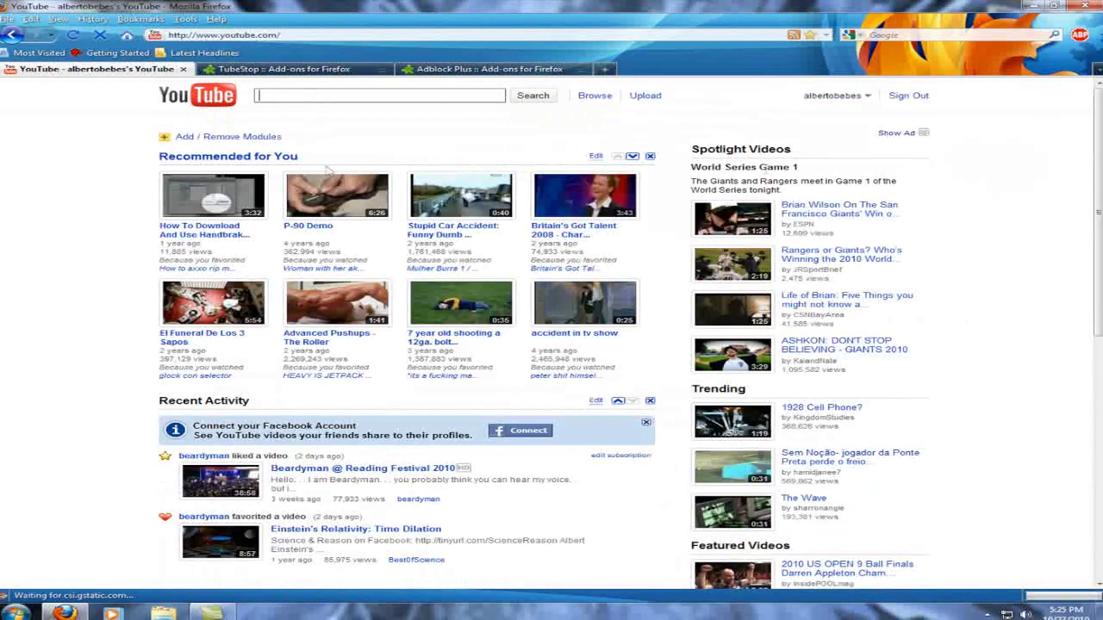
# Scroll the ad-free YouTube home page to the "How To Download And Use Handbrake Free" video
pyautogui.scroll(-4, 1076, 293)
pyautogui.scroll(-5, 1051, 319)
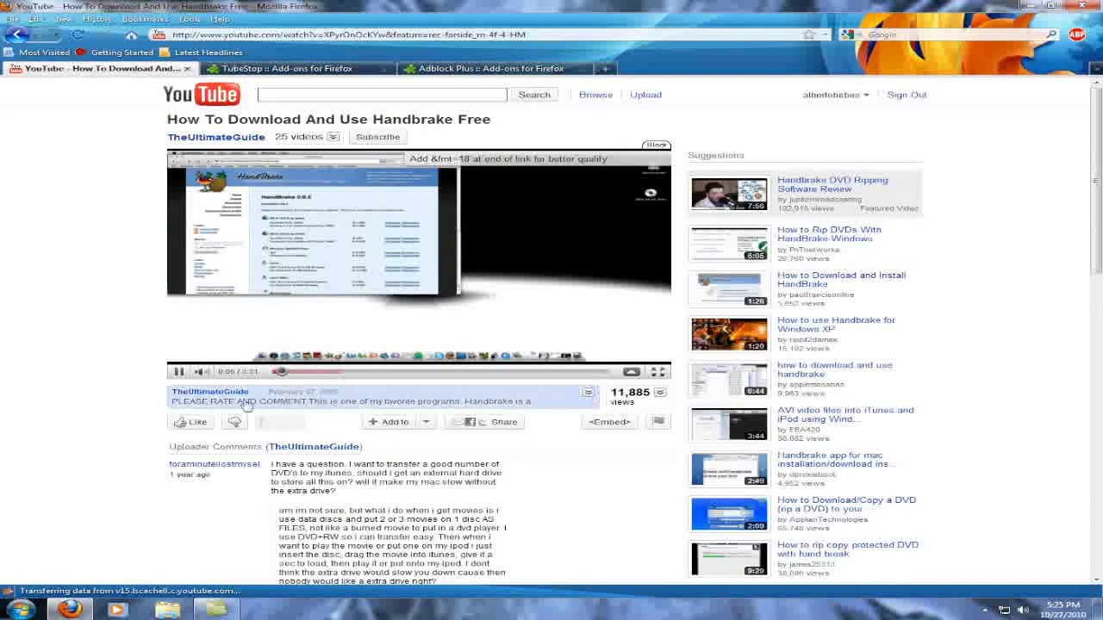
# Pause the Handbrake tutorial at 0:06
pyautogui.click(176, 372)
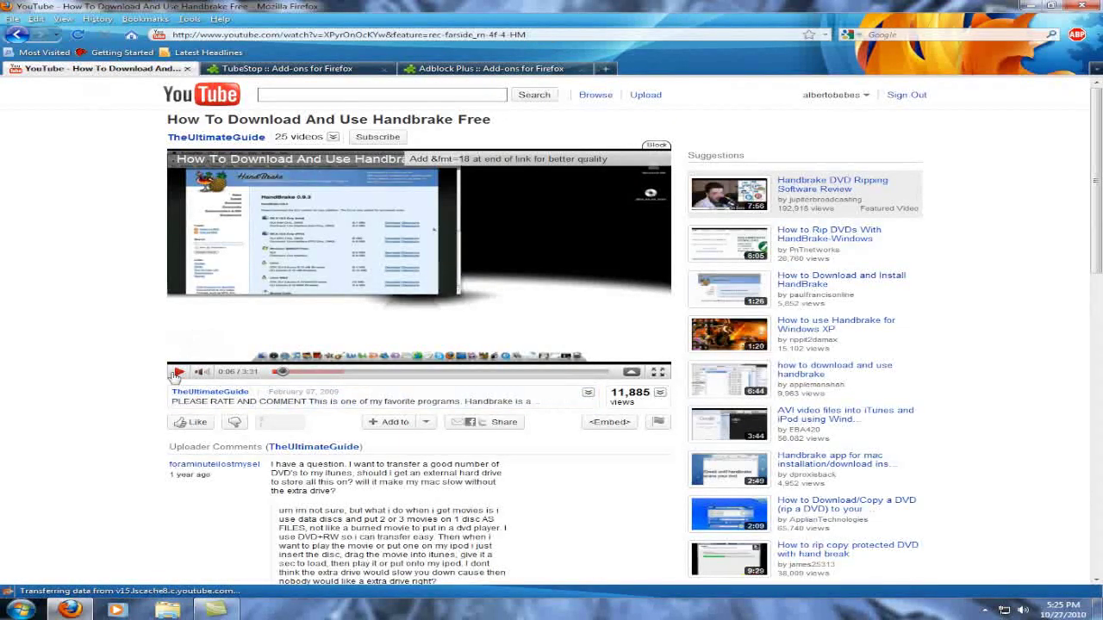